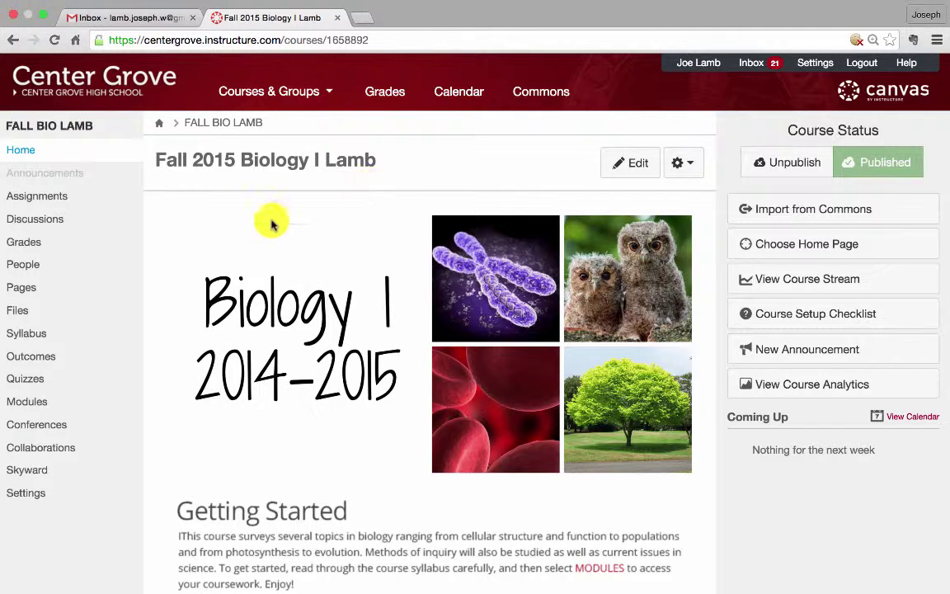
Step: Open the Fall Bio course Syllabus page and review its dated assignment list
left_click(45, 338)
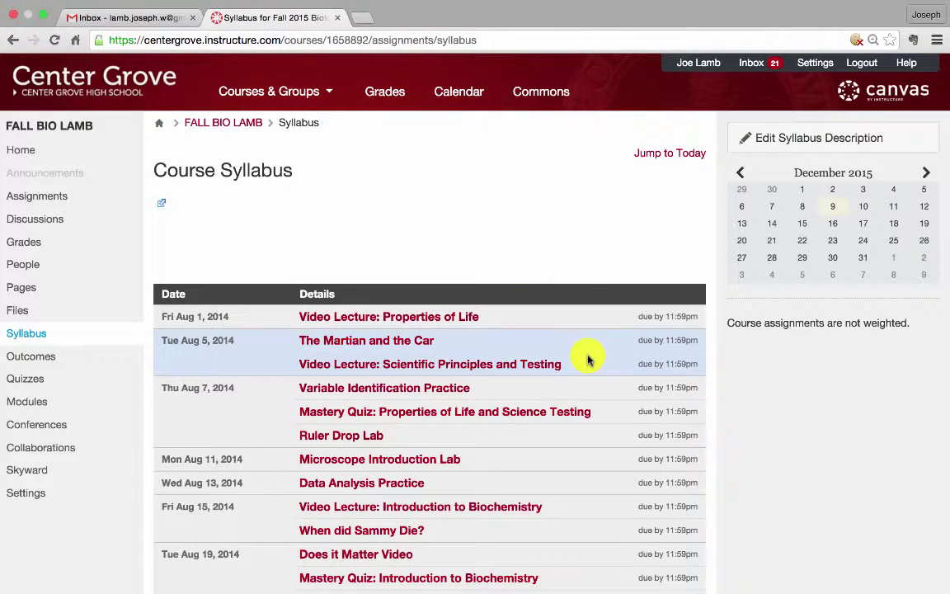
scroll(587, 359, "down", 2)
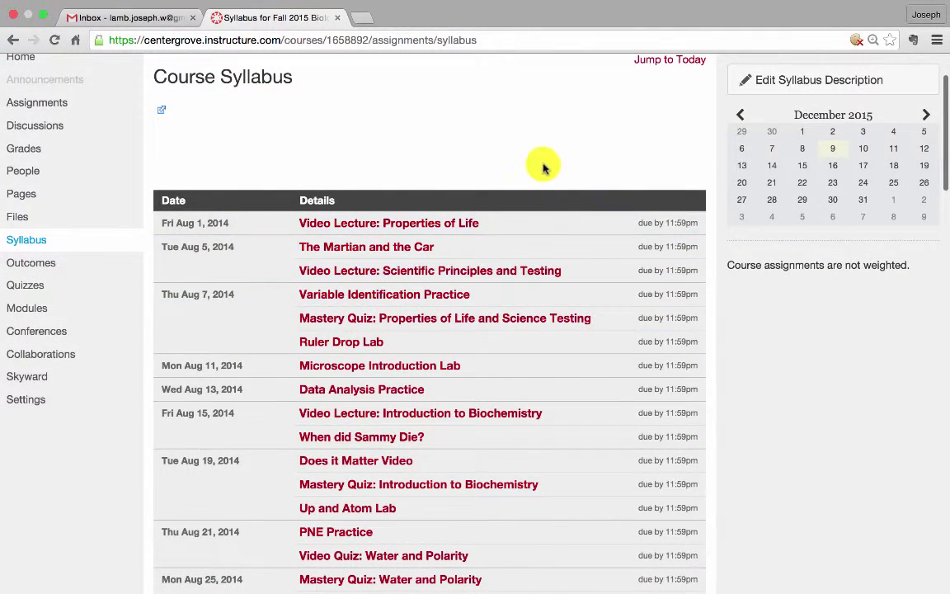
scroll(547, 163, "up", 1)
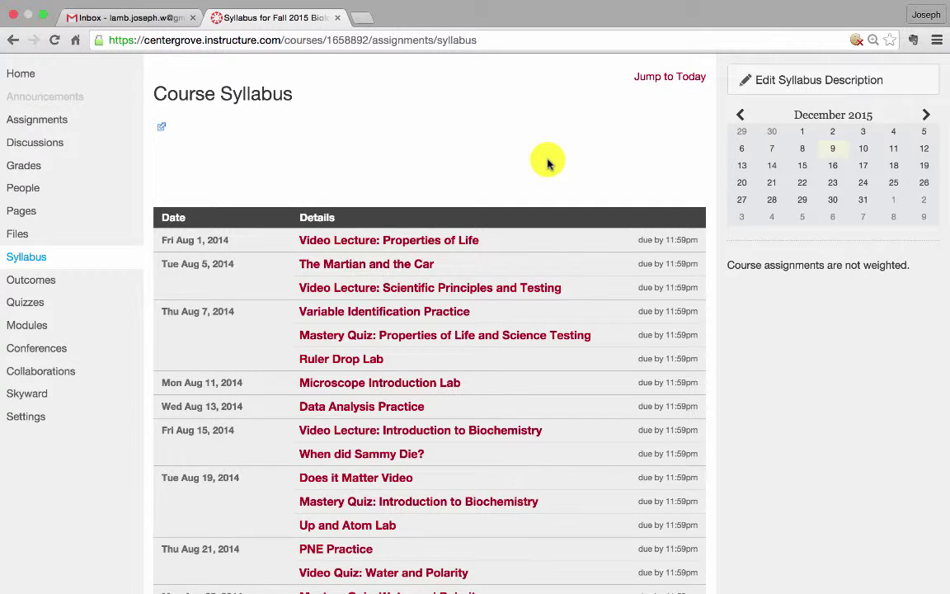
scroll(547, 163, "down", 5)
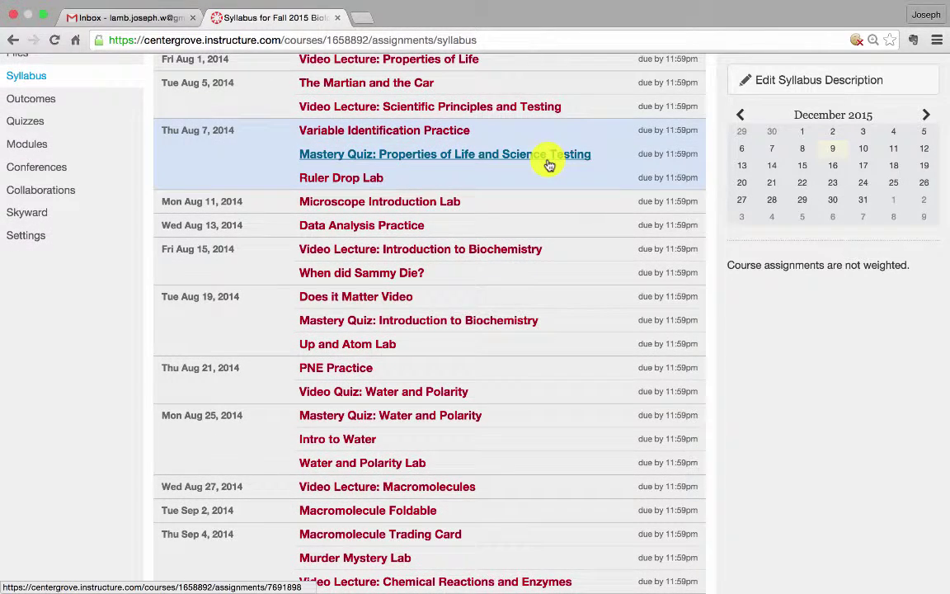
scroll(509, 196, "up", 7)
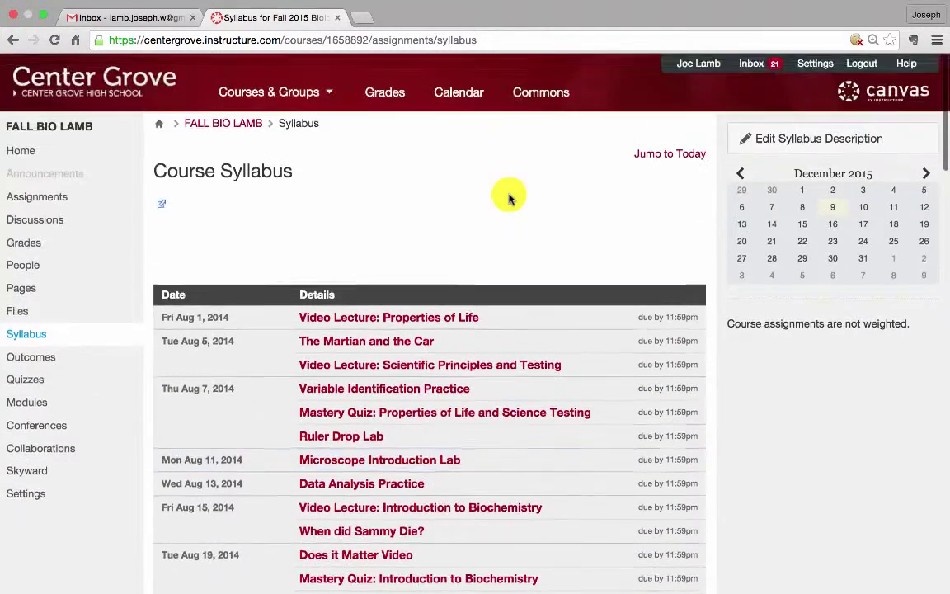
Step: Paste the copied EC Biology I syllabus text into the empty syllabus description and review it
left_click(778, 139)
left_click(523, 289)
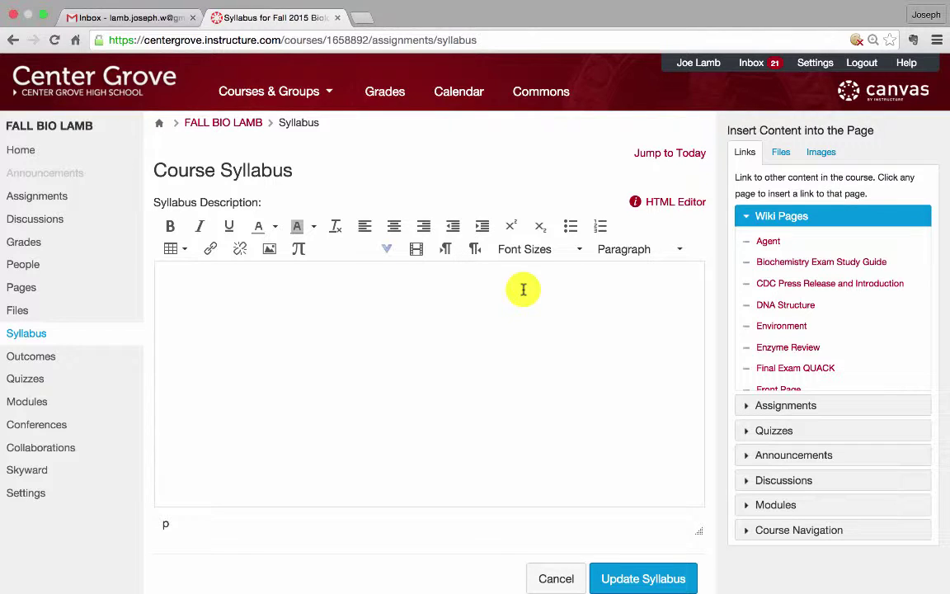
right_click(465, 301)
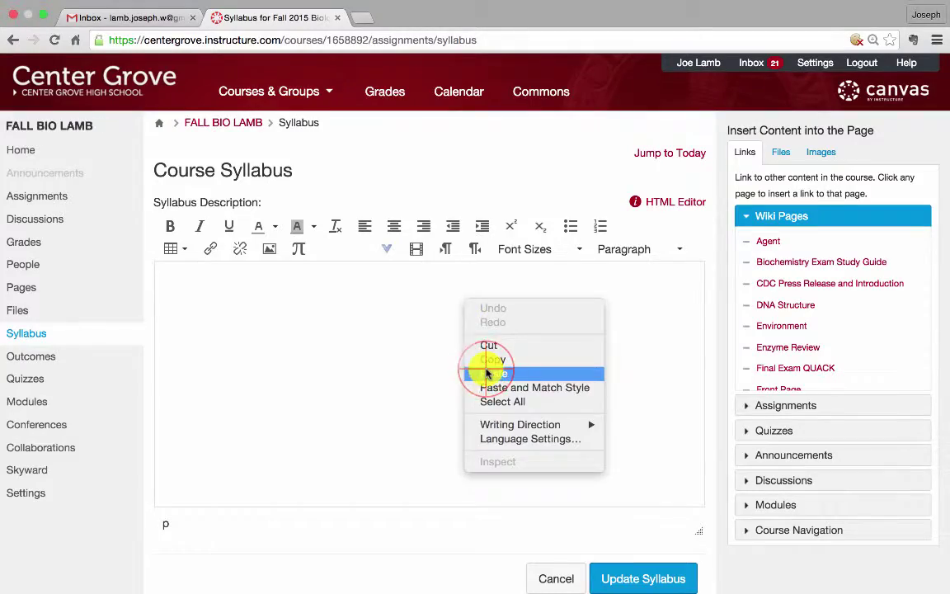
left_click(490, 373)
scroll(487, 373, "up", 20)
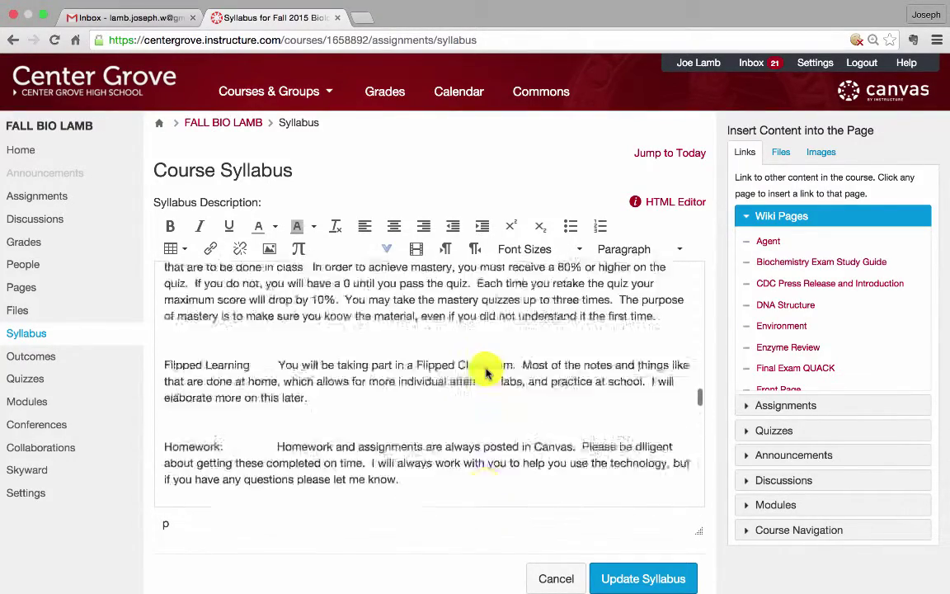
scroll(486, 368, "down", 8)
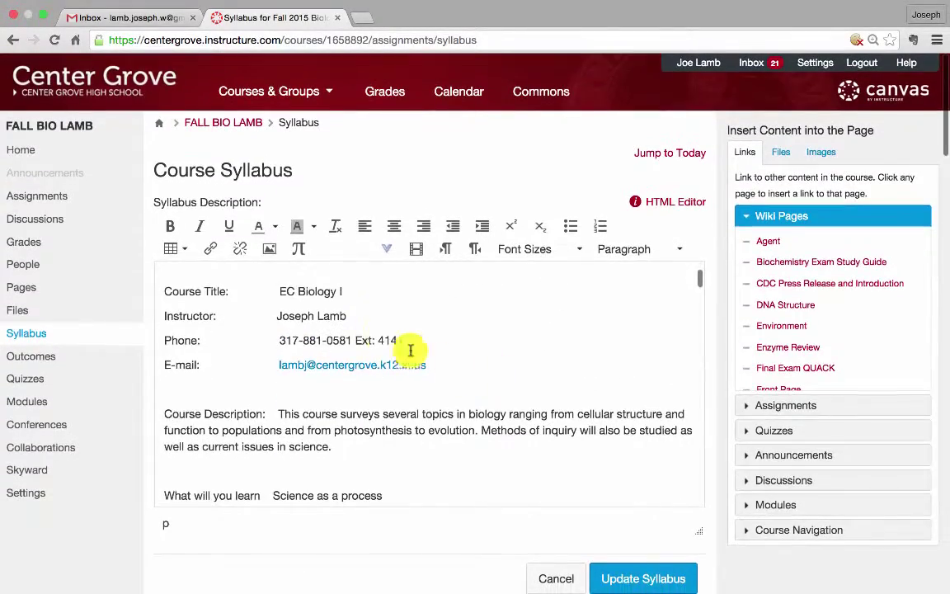
scroll(367, 432, "down", 10)
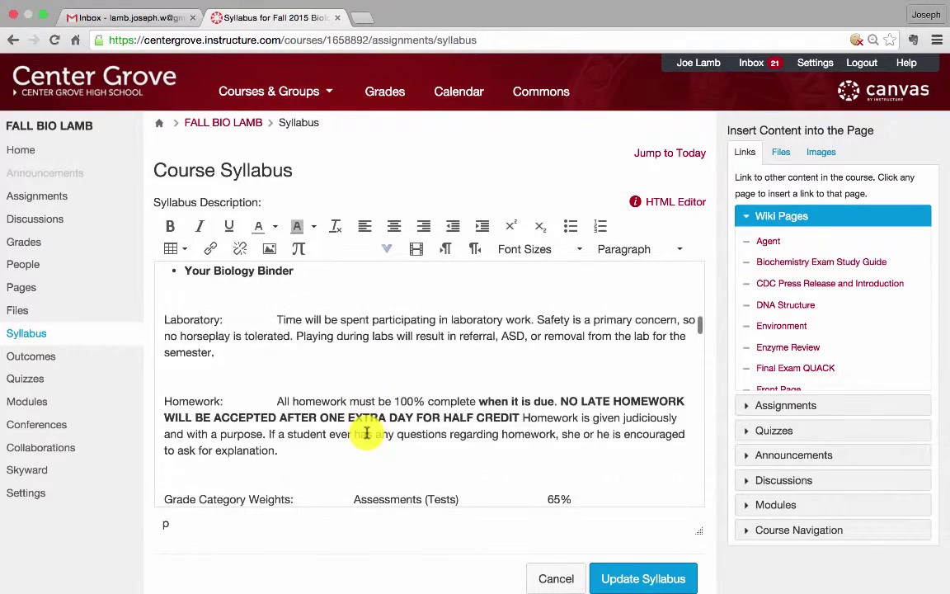
scroll(366, 432, "down", 10)
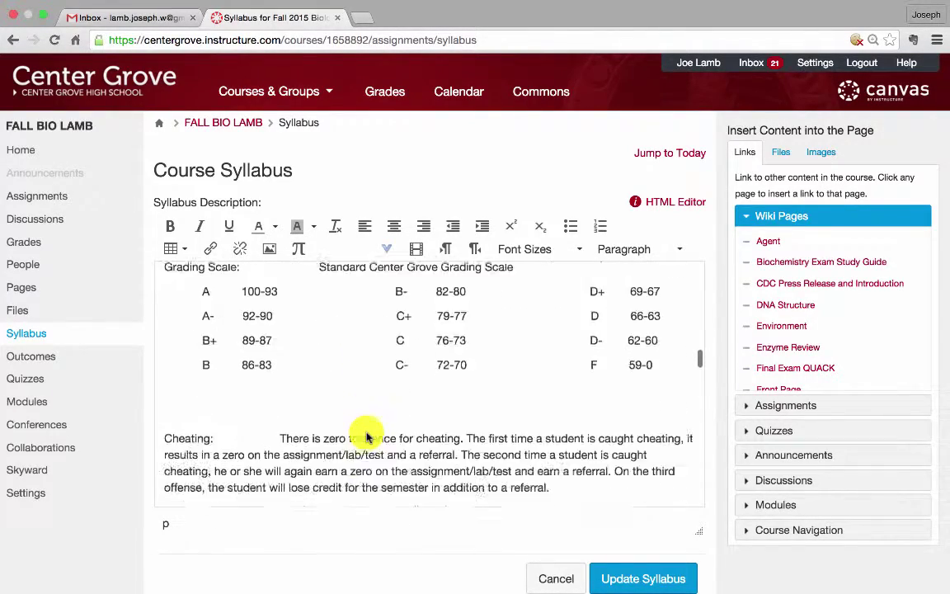
scroll(366, 432, "up", 5)
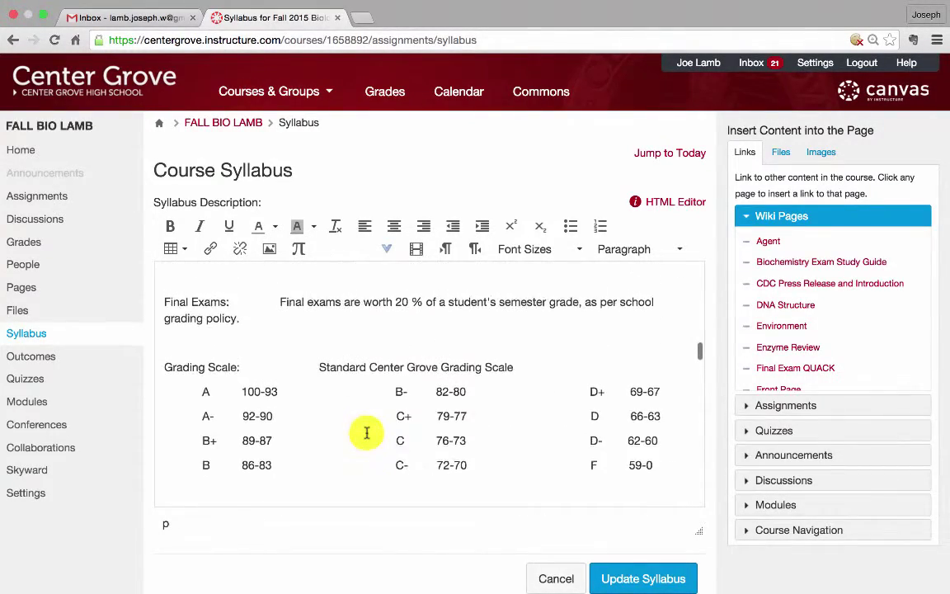
scroll(366, 432, "down", 9)
scroll(367, 432, "up", 15)
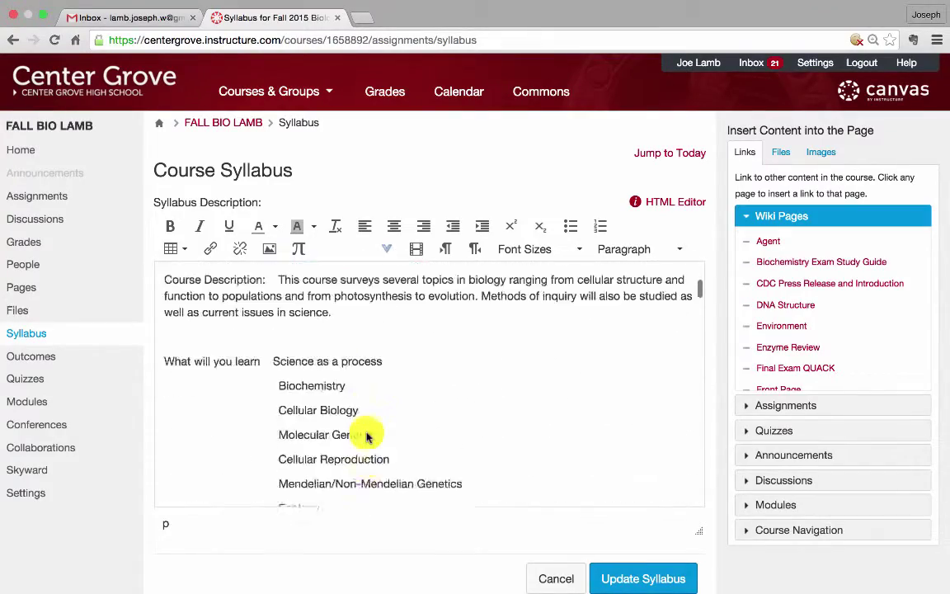
Step: Place the cursor above the syllabus heading and begin uploading a new course file
left_click(228, 287)
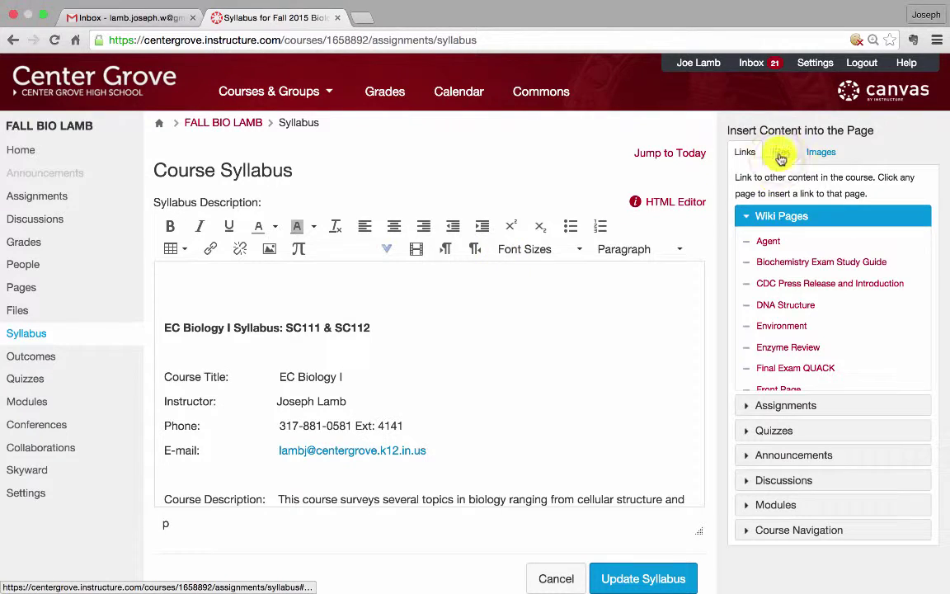
left_click(781, 151)
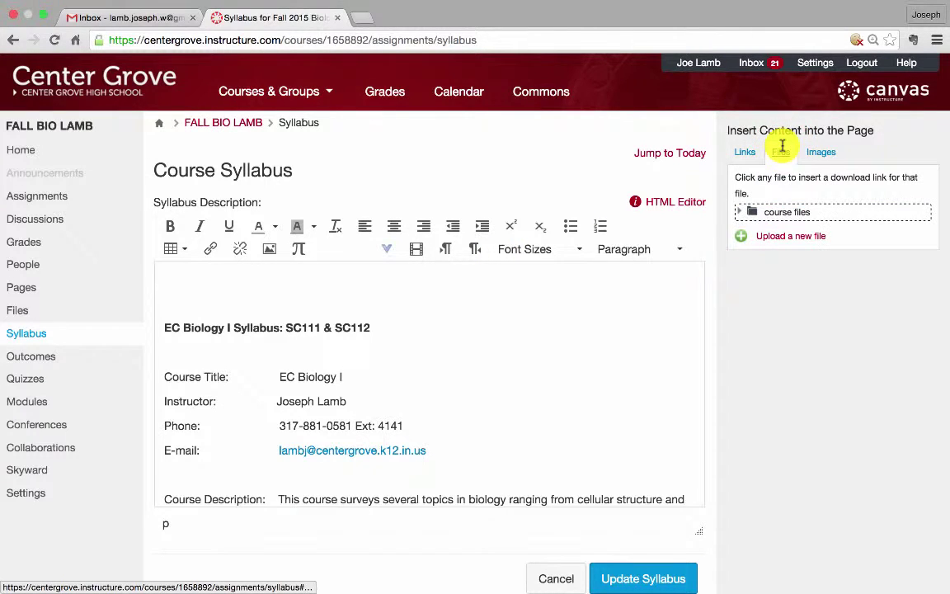
left_click(784, 236)
left_click(775, 268)
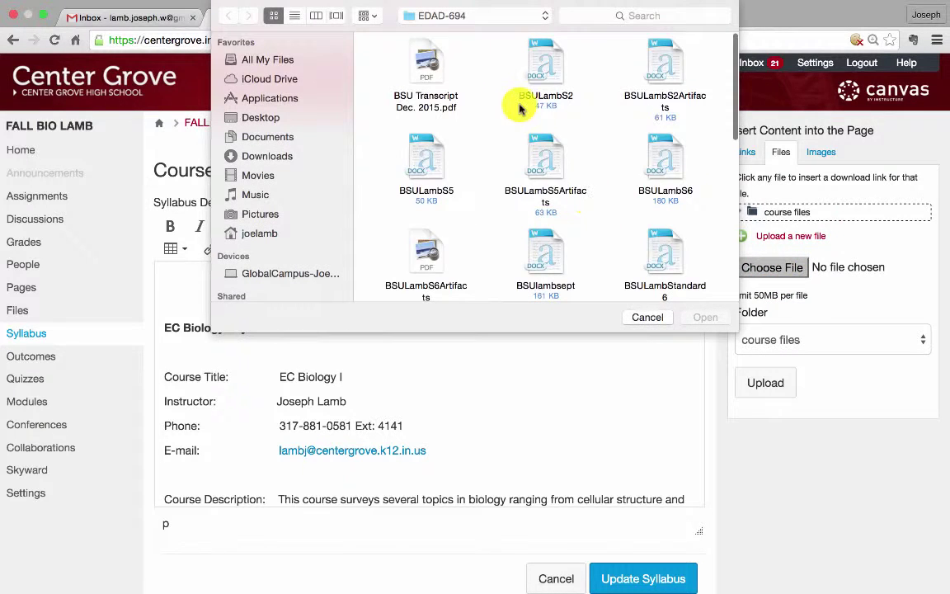
Step: Search the computer for 'syllabus' and upload Syllabus Document-1.pdf to the course files
scroll(487, 151, "down", 5)
scroll(487, 151, "up", 3)
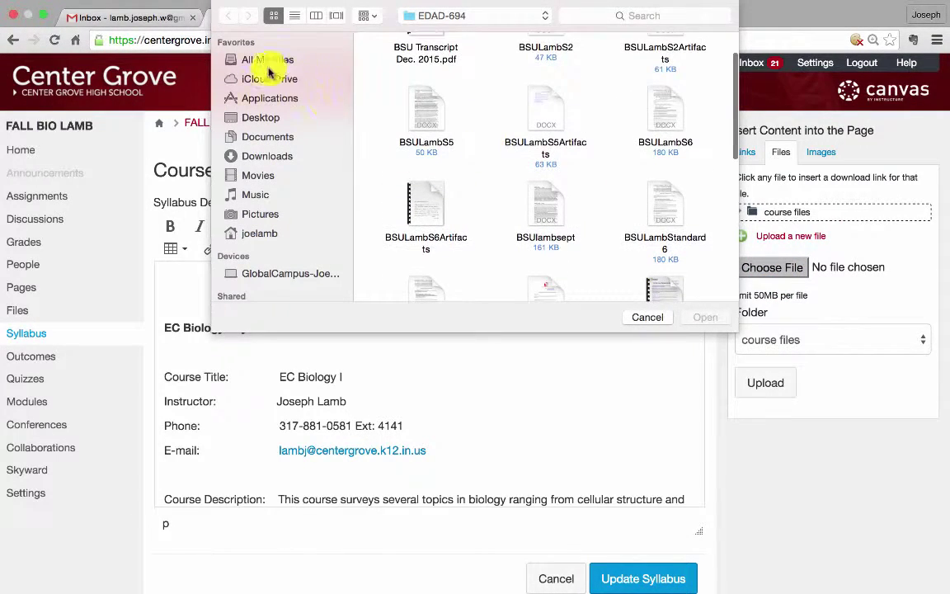
left_click(255, 118)
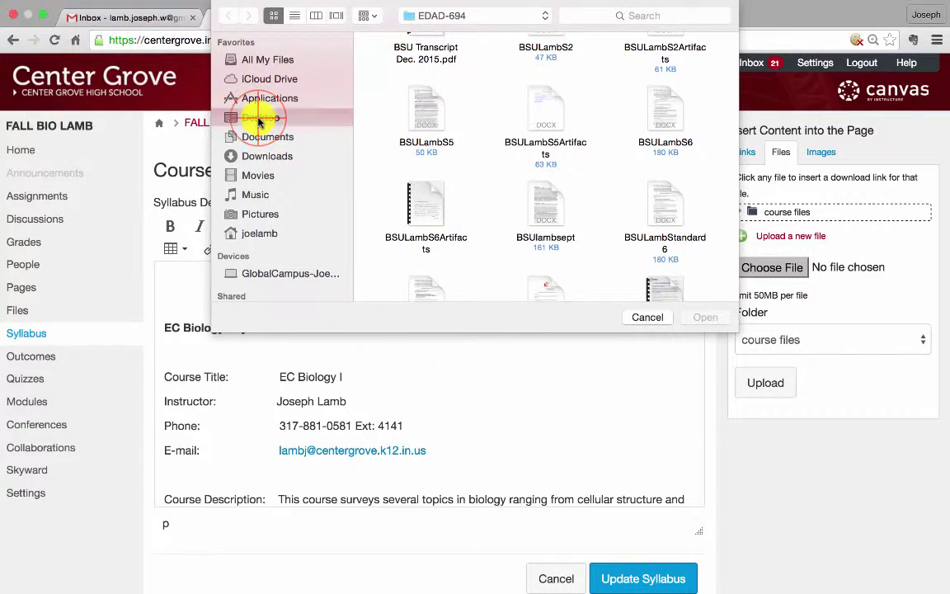
left_click(647, 17)
type("syllabus")
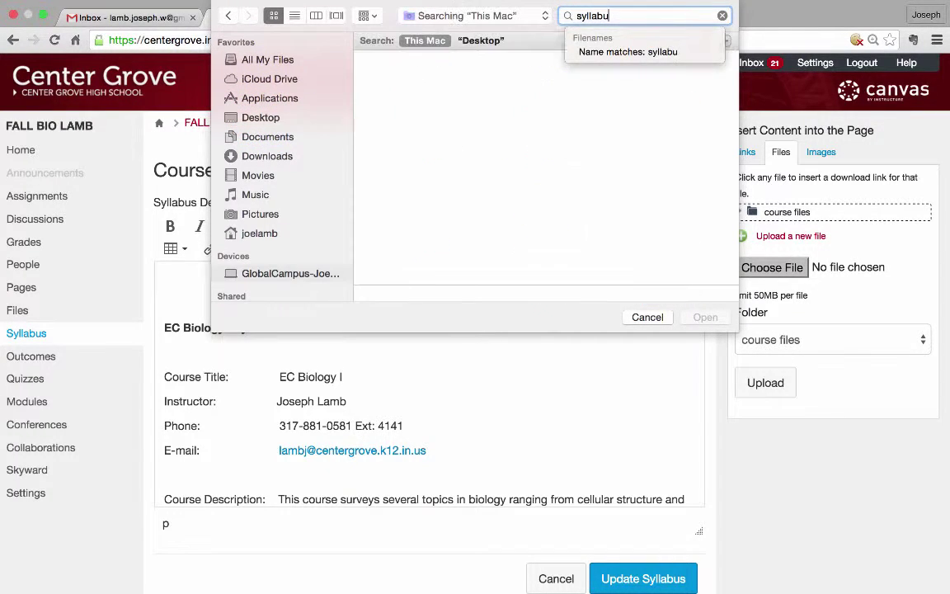
key("Return")
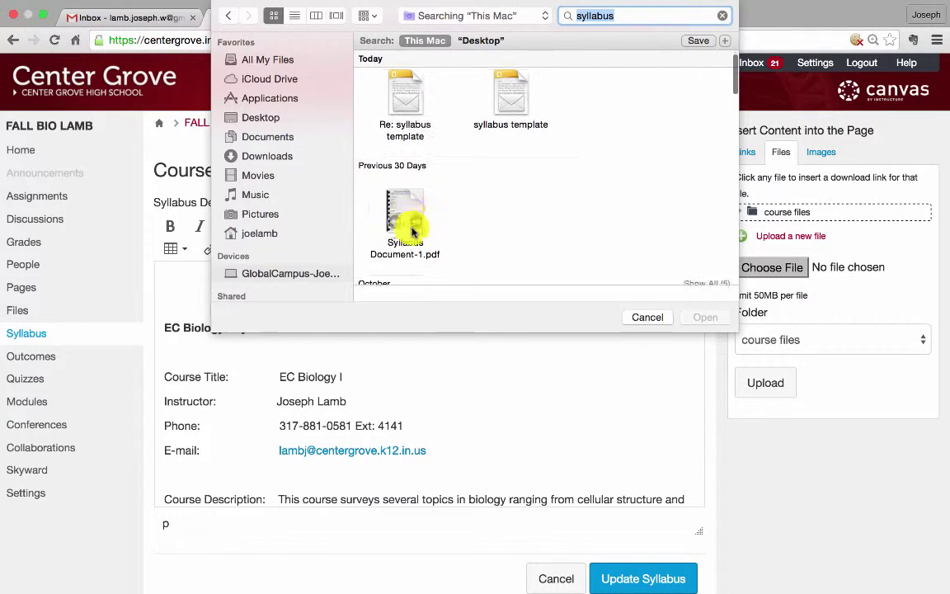
left_click(407, 208)
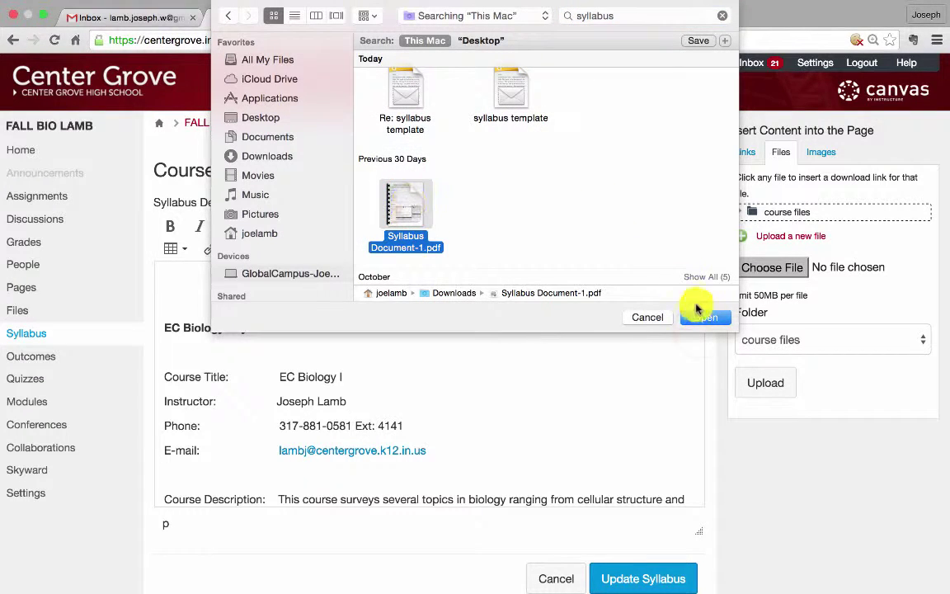
left_click(702, 316)
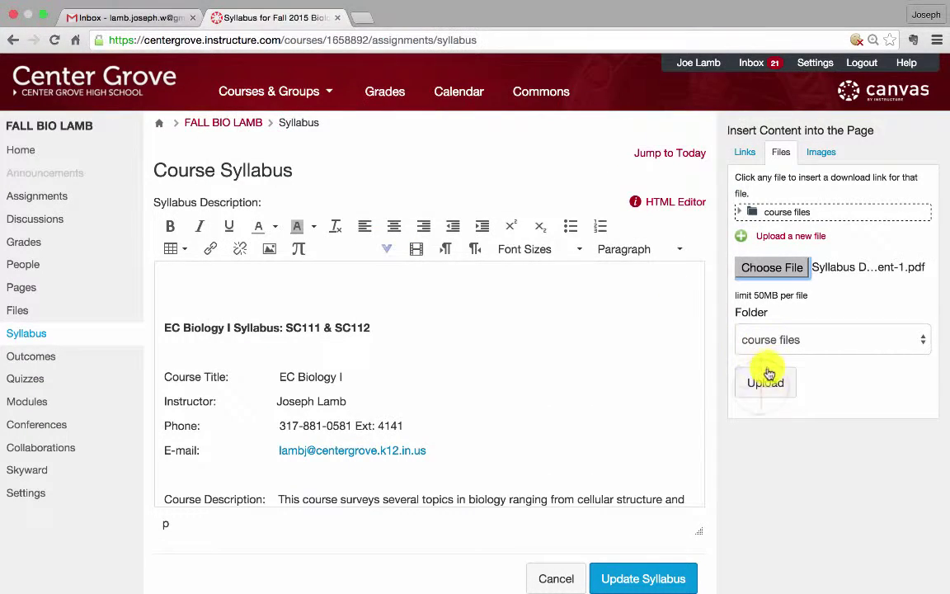
left_click(765, 381)
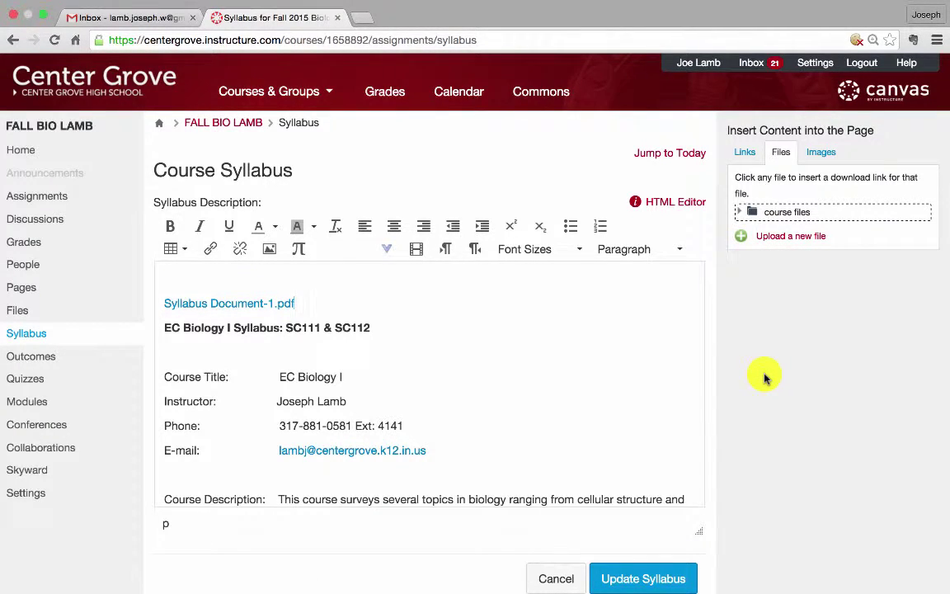
Step: Save the edited syllabus description with Update Syllabus
scroll(763, 388, "down", 1)
left_click(649, 540)
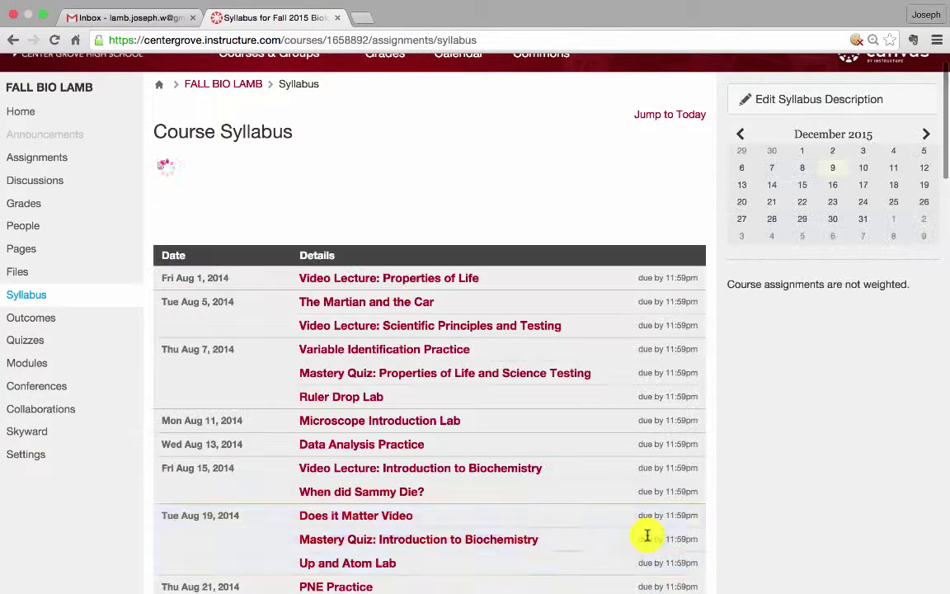